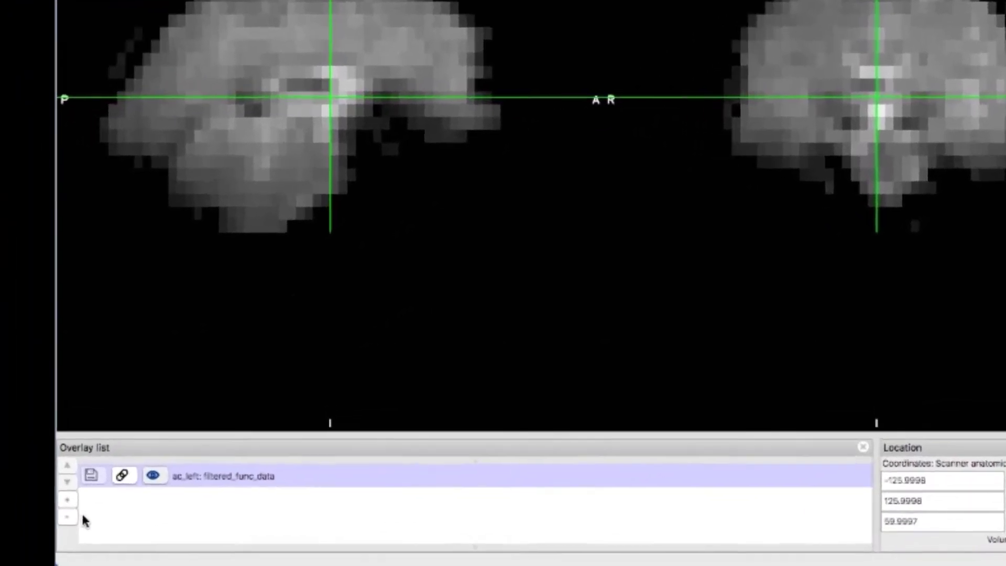
- Remove the ac_left filtered_func_data overlay and add highres.nii.gz and cope2.nii.gz from the reg_standard folder as overlays
left_click(67, 517)
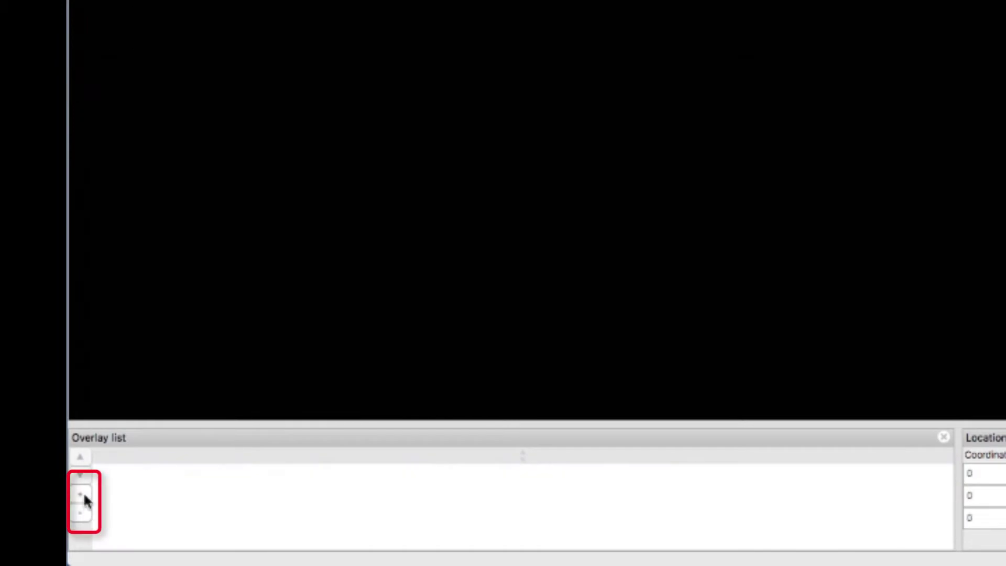
left_click(83, 495)
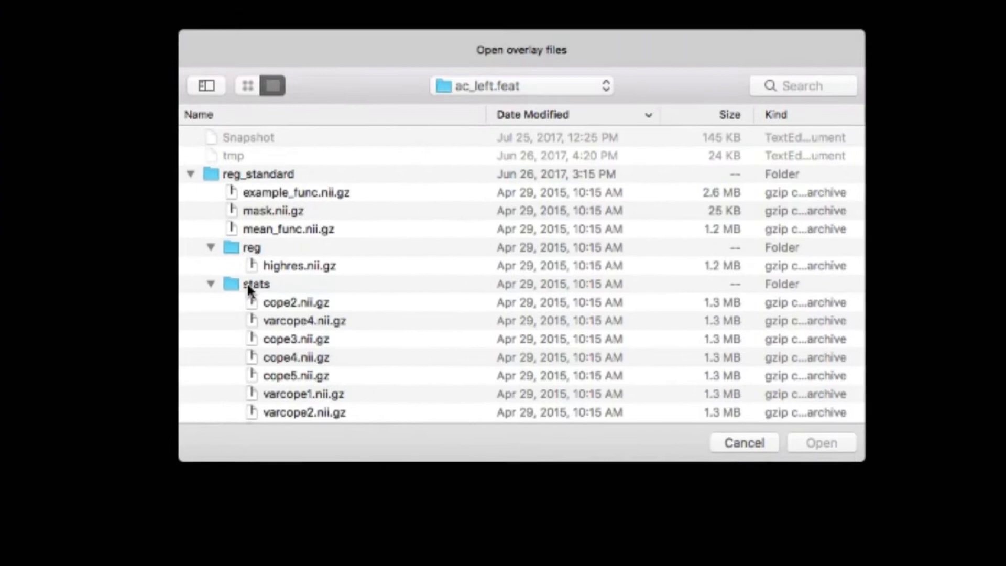
scroll(257, 278, "down", 3)
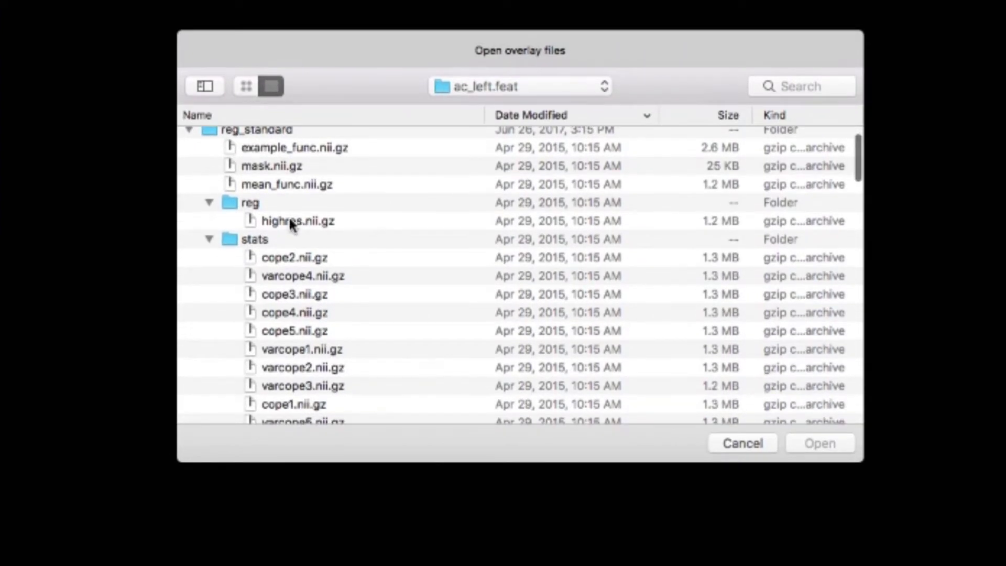
left_click(291, 221)
left_click(292, 258, "super")
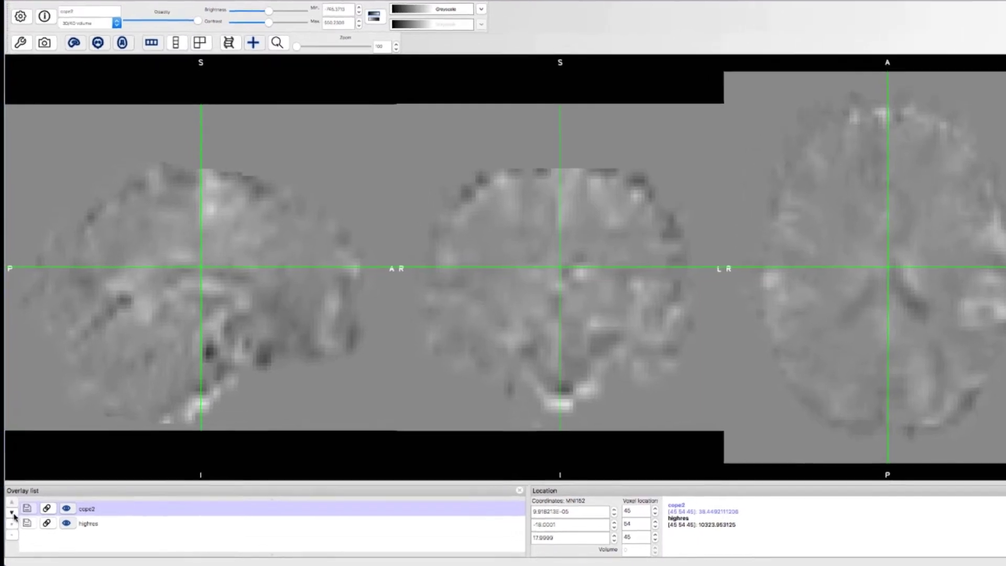
- Move the cope2 overlay below highres and back on top, and try out its opacity, returning it to full
left_click(8, 514)
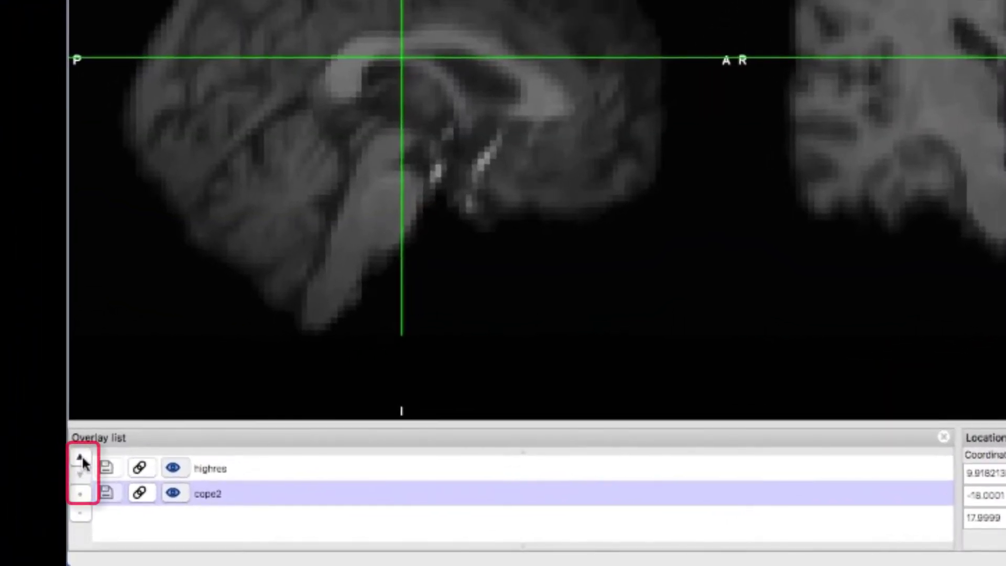
left_click(81, 459)
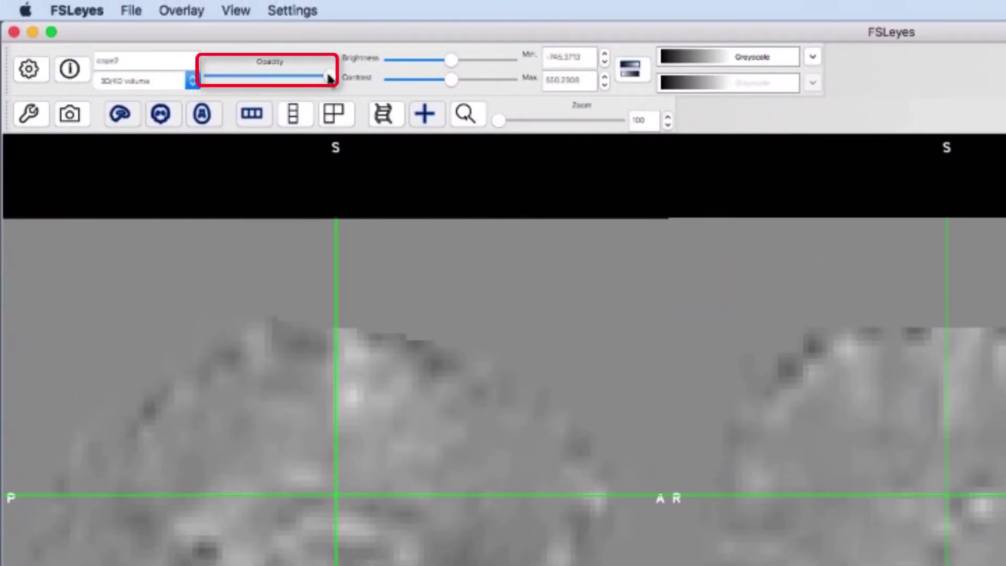
mouse_move(328, 76)
left_mouse_down()
mouse_move(262, 76)
mouse_move(338, 83)
left_mouse_up()
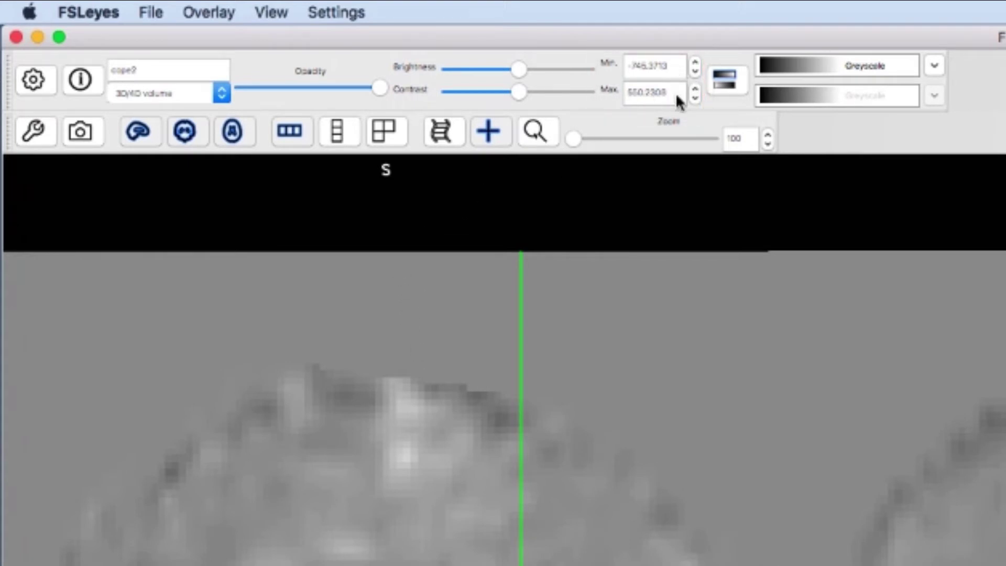
- Set the minimum display value of the cope2 overlay to 100
left_click(671, 66)
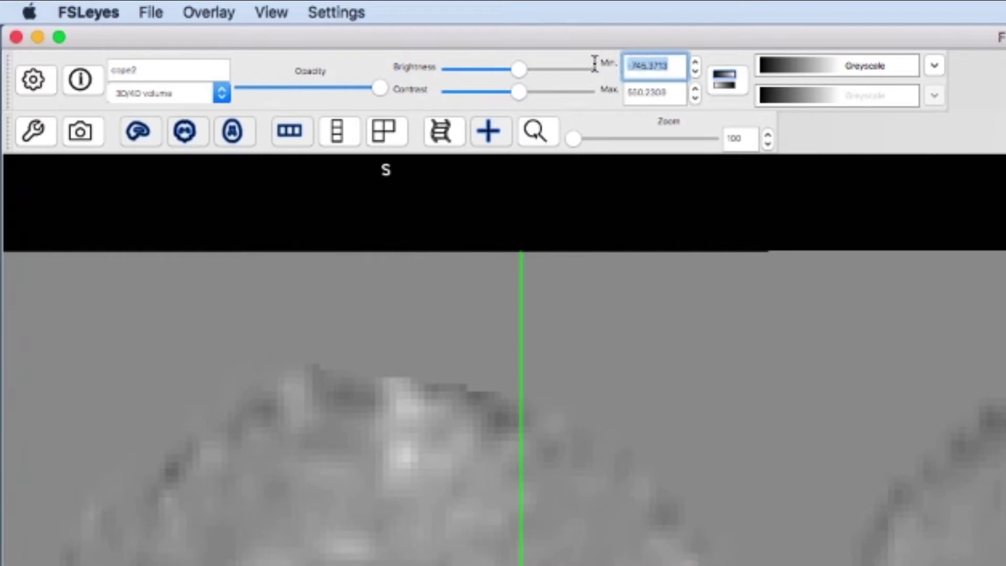
type("100")
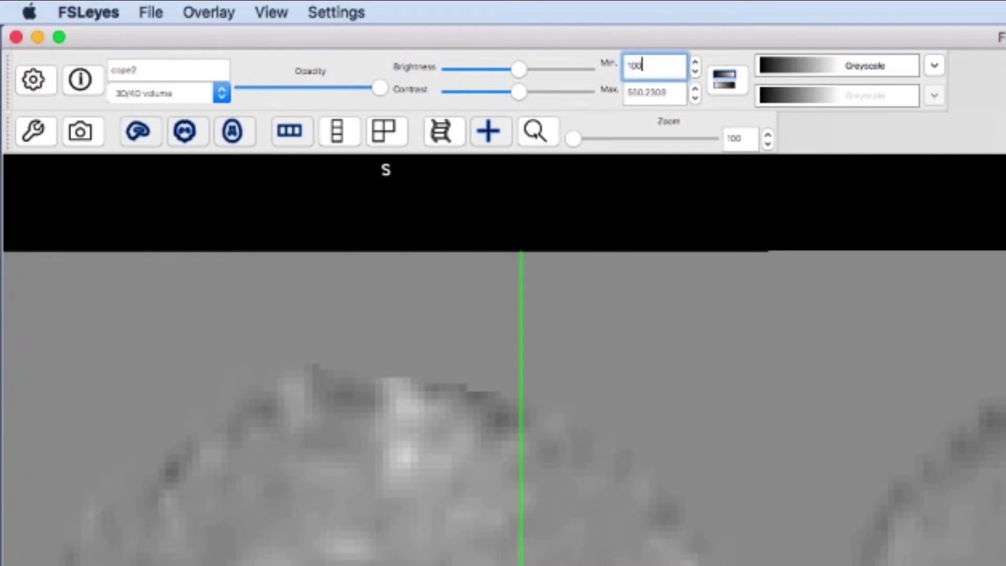
key("Return")
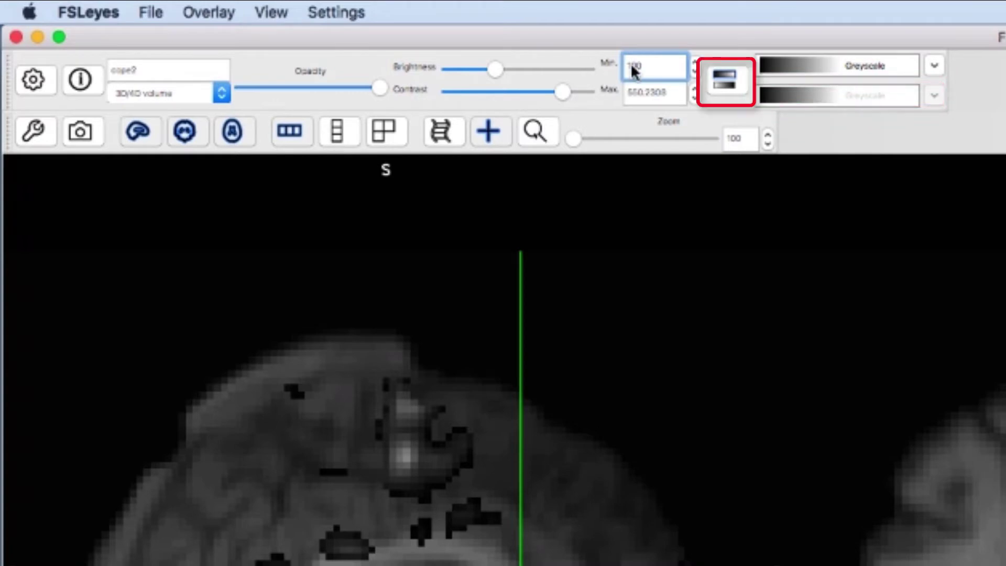
- Enable the negative colour map for cope2, using Red-Yellow for positive values and Blue-Light blue for negative values
left_click(728, 83)
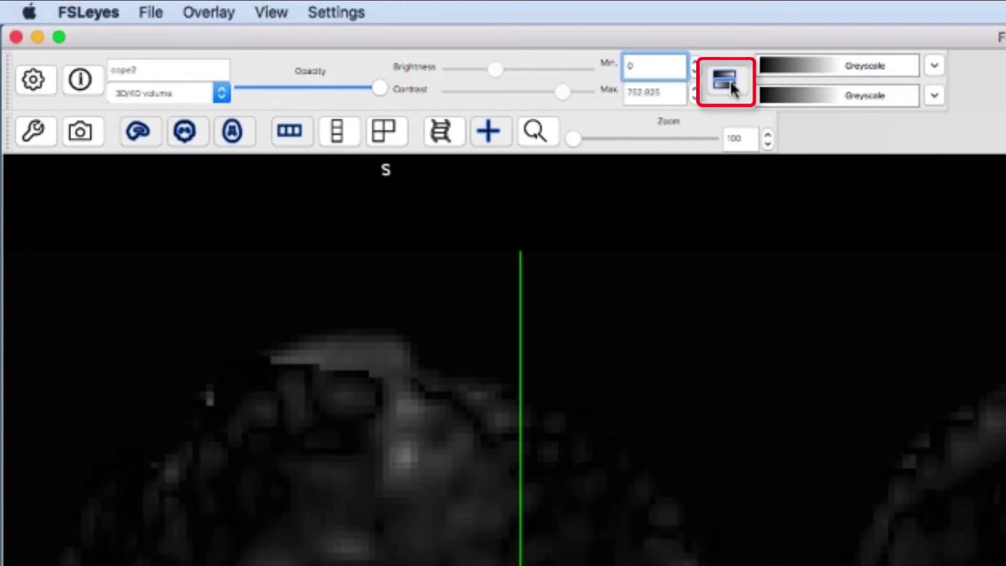
left_click(810, 65)
left_click(829, 108)
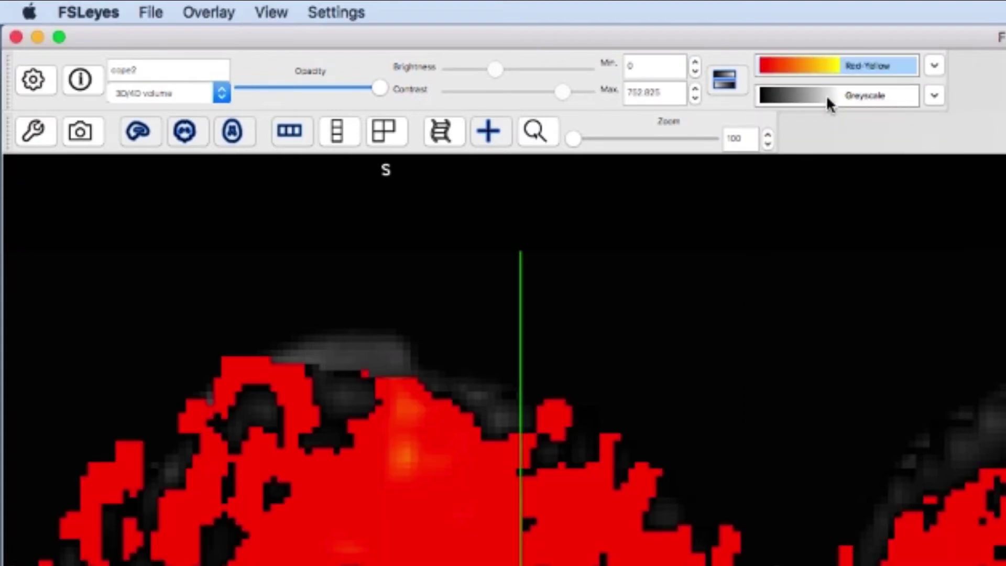
left_click(830, 98)
left_click(838, 156)
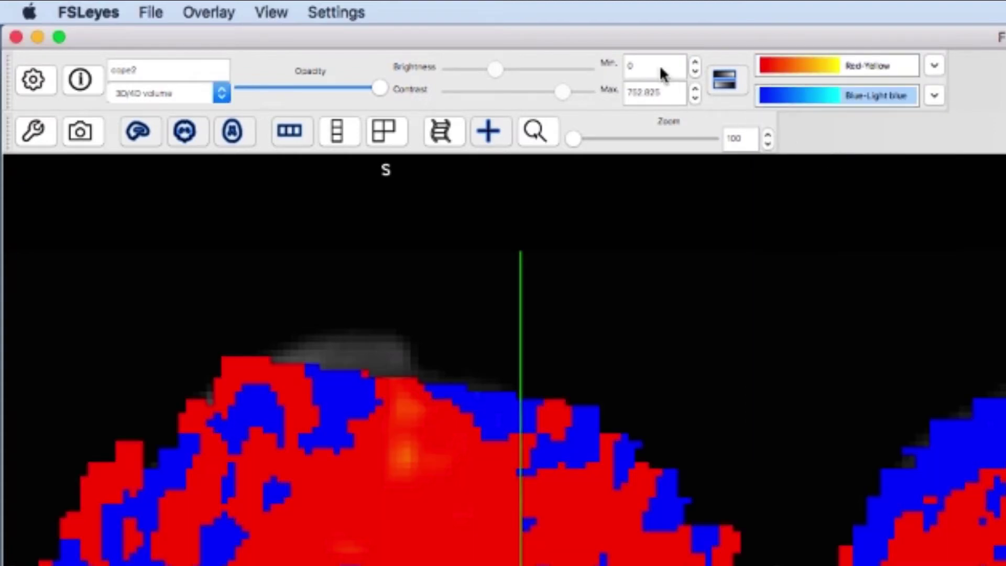
- Set the cope2 display range to a minimum of 100 and a maximum of 200
left_click(622, 66)
type("100")
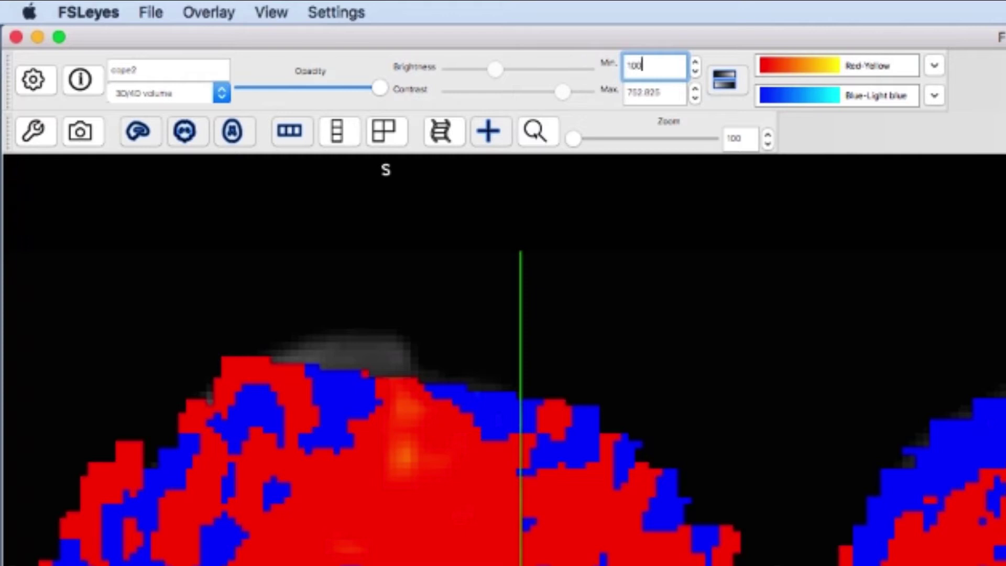
key("Tab")
type("200")
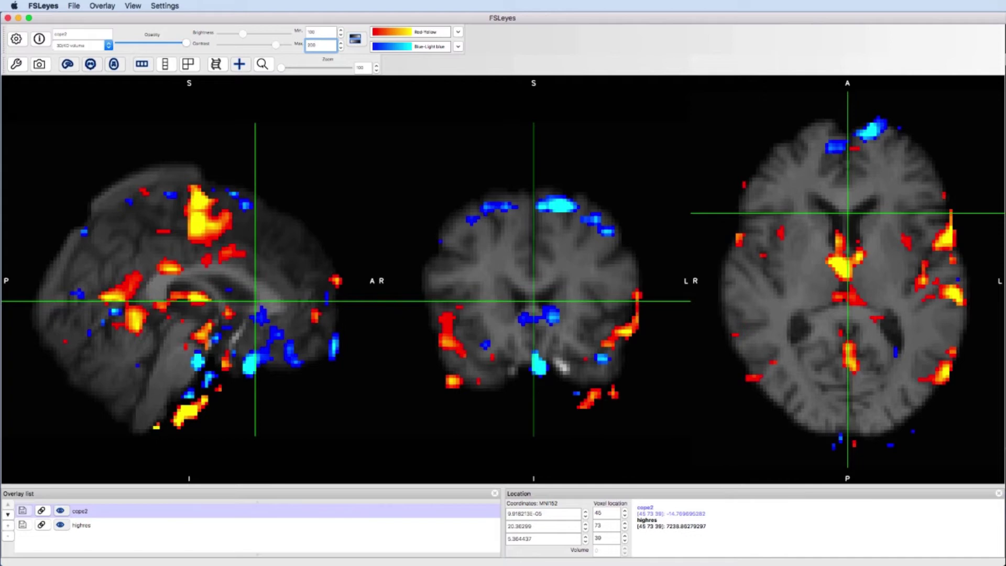
- Add cope3.nii.gz from the stats folder as another overlay
left_click(71, 7)
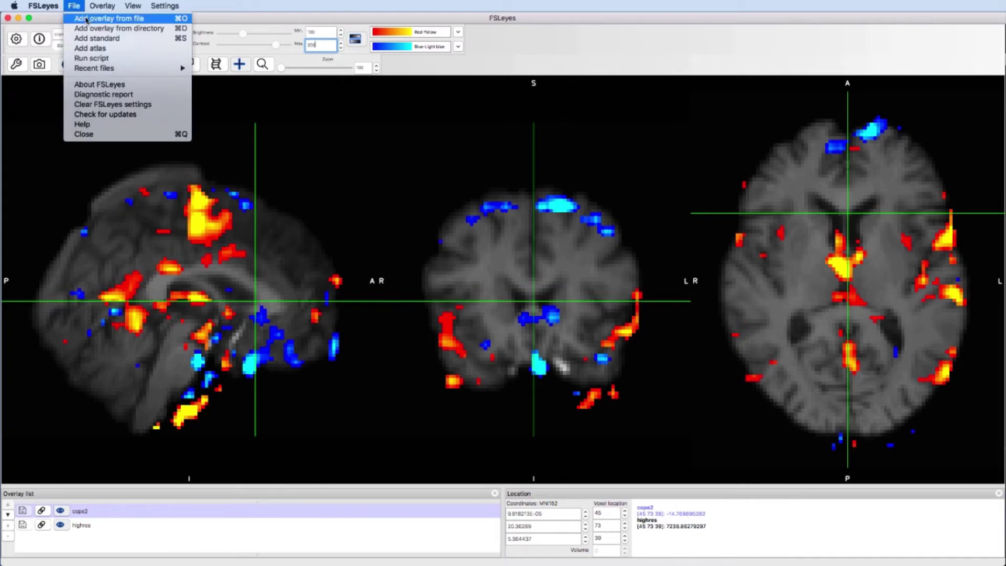
left_click(94, 20)
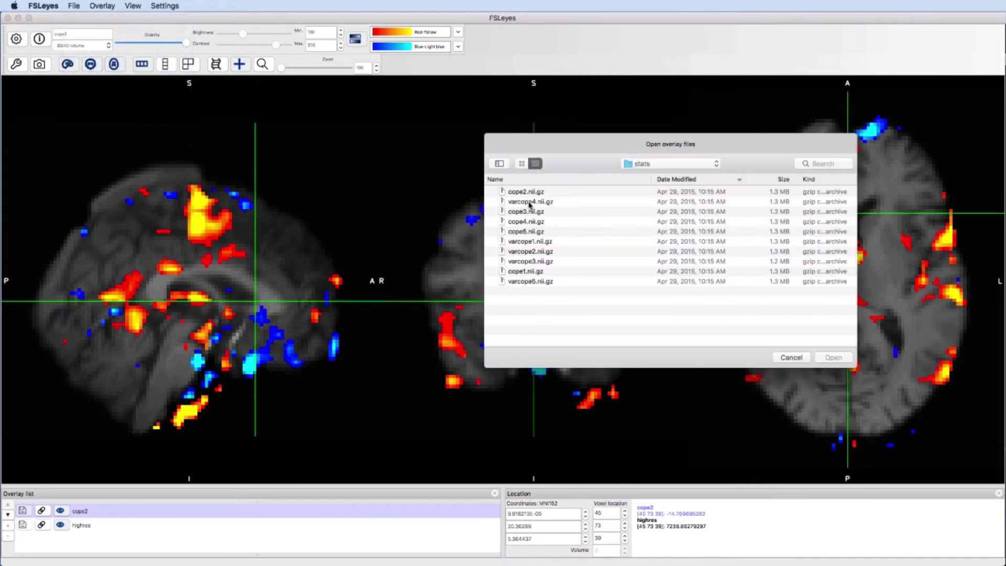
double_click(528, 212)
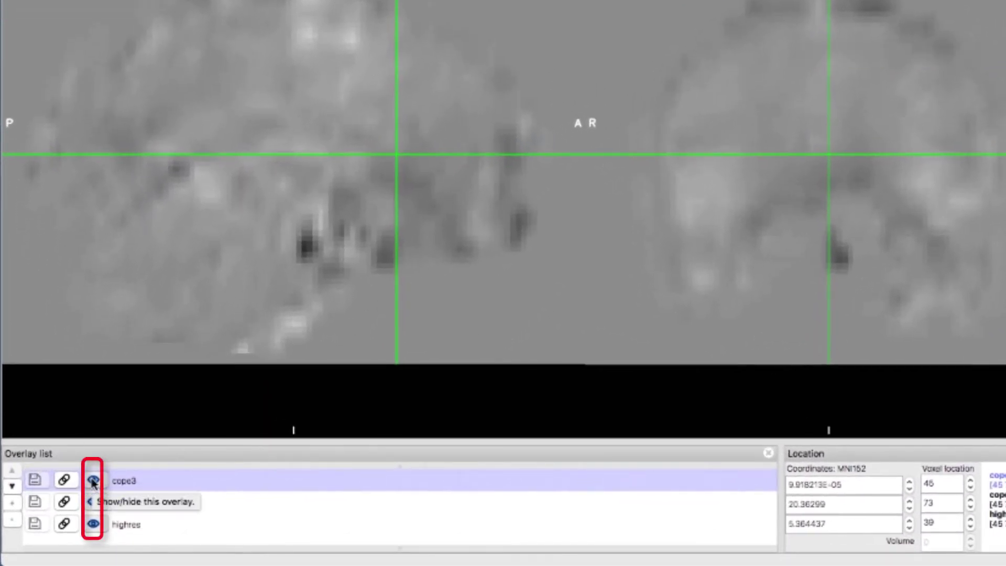
- Toggle the visibility of the cope3 overlay off and on to compare it with the overlays beneath
left_click(92, 481)
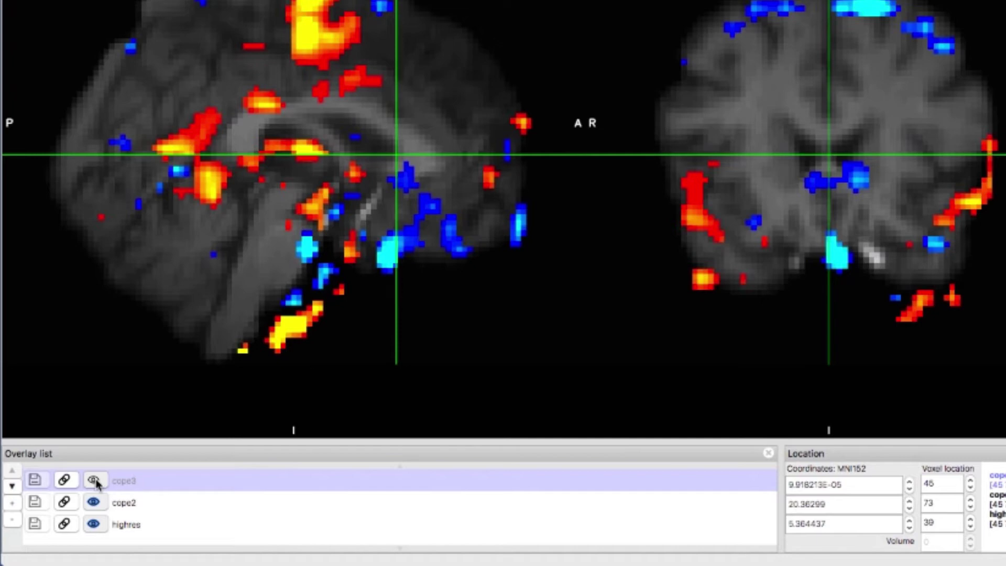
left_click(96, 480)
left_click(96, 481)
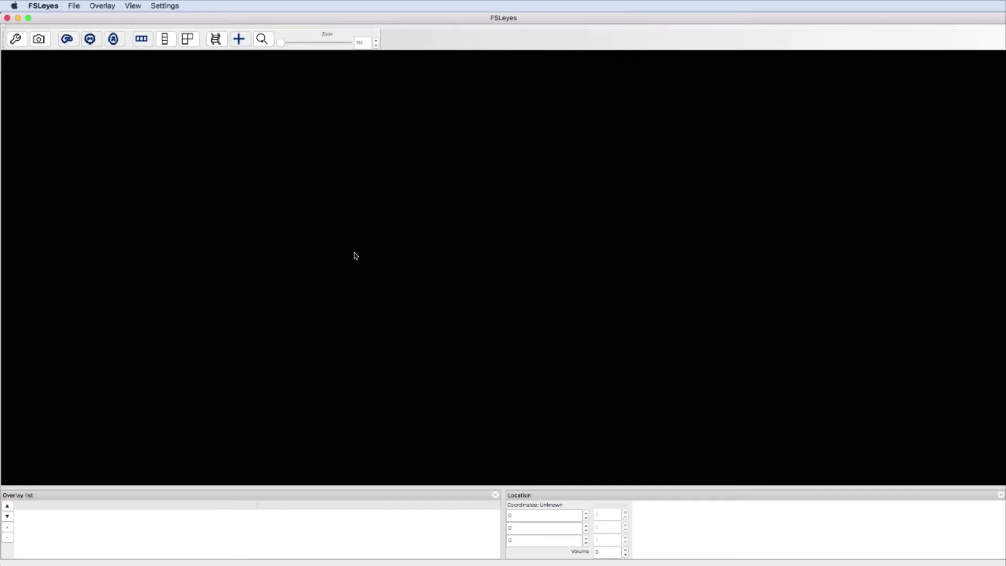
- Load filtered_func_data.nii.gz from the cm_left.feat folder as an overlay
left_click(73, 6)
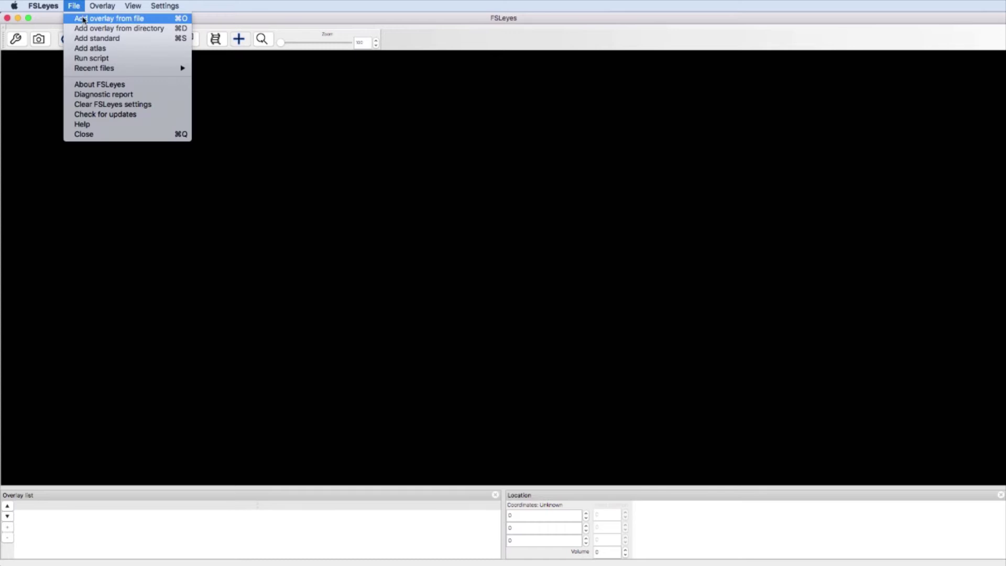
left_click(84, 19)
scroll(580, 267, "up", 5)
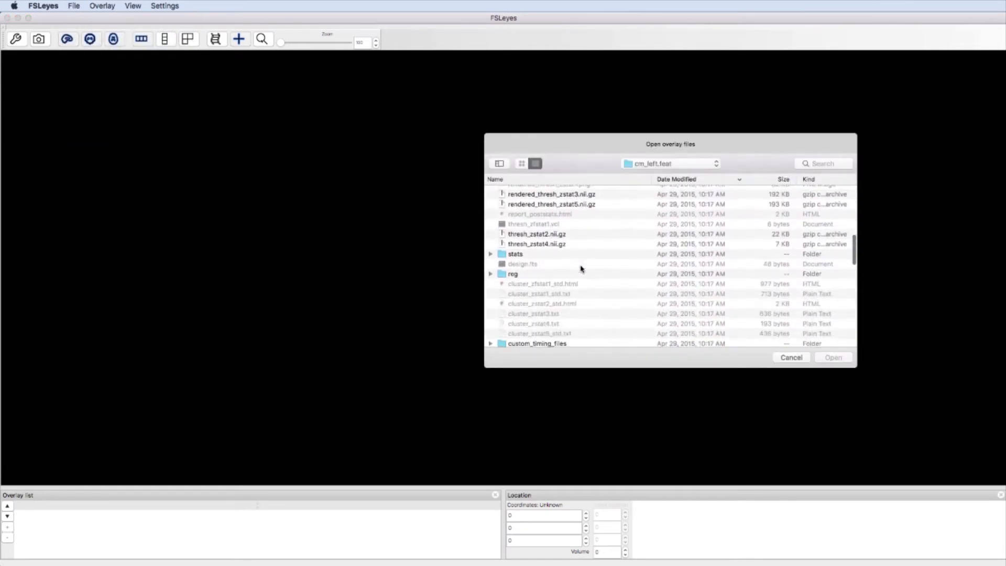
scroll(580, 268, "down", 5)
left_click(548, 204)
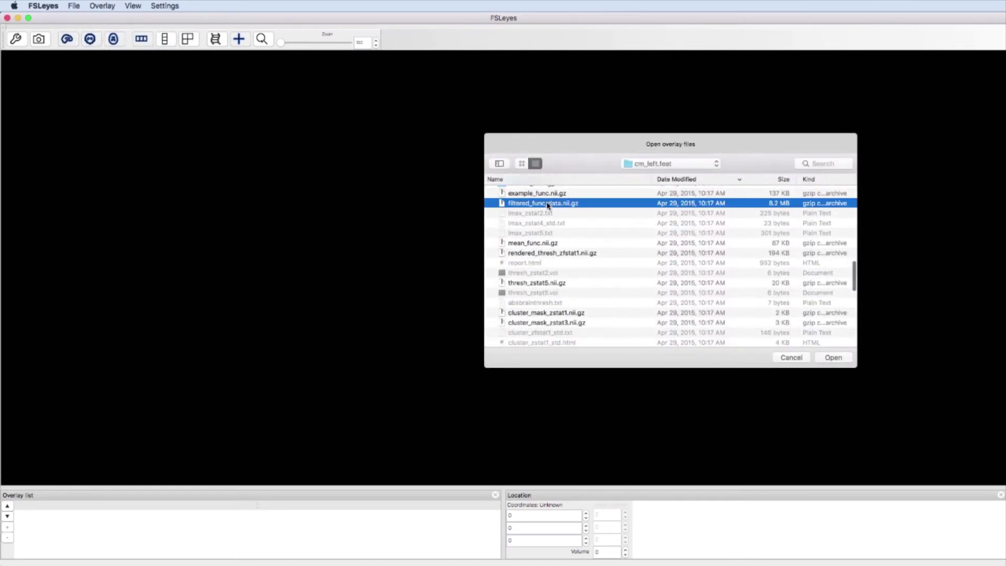
double_click(547, 204)
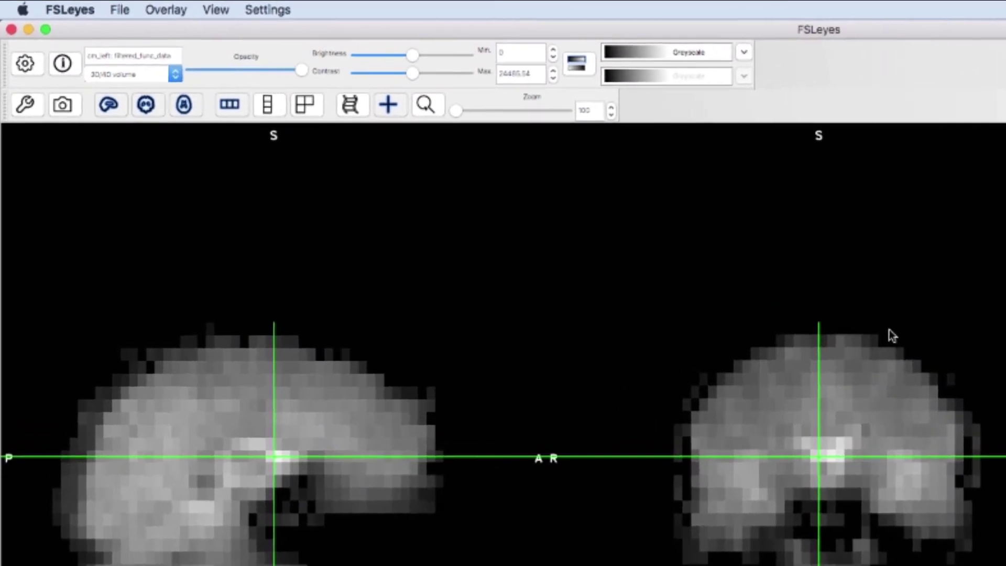
- Open a time series view and set the voxel location to 30, 40, 11
left_click(215, 10)
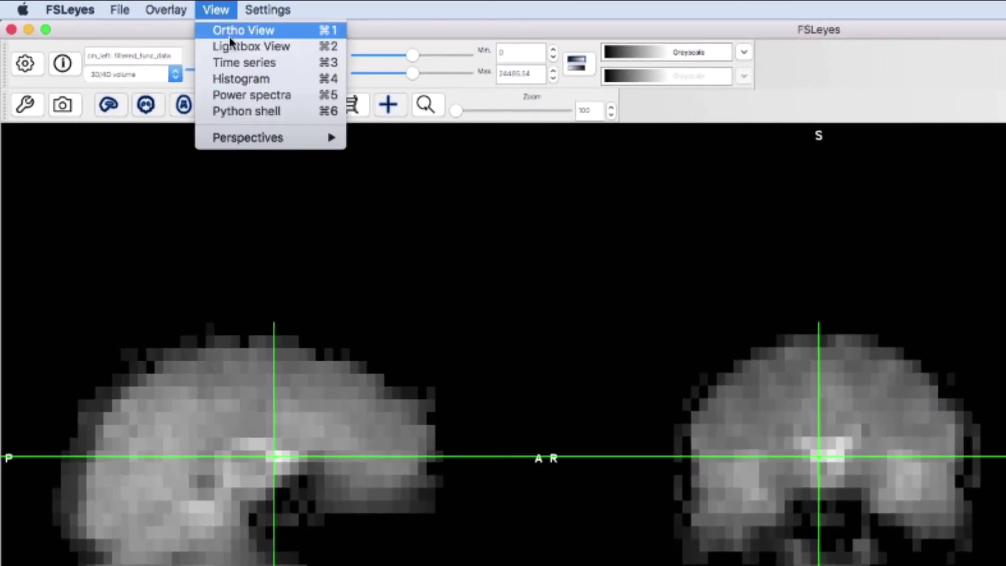
left_click(244, 63)
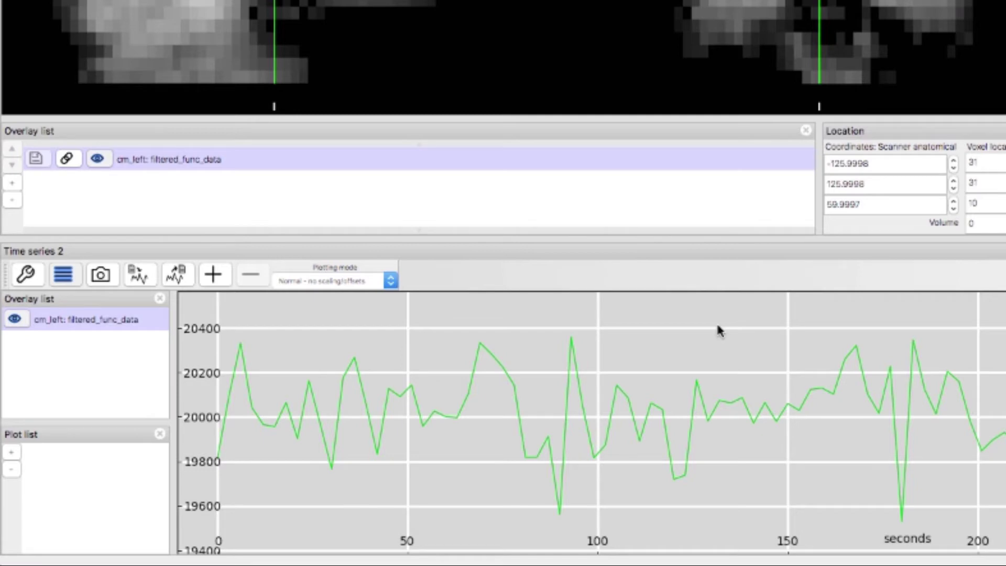
left_click(341, 63)
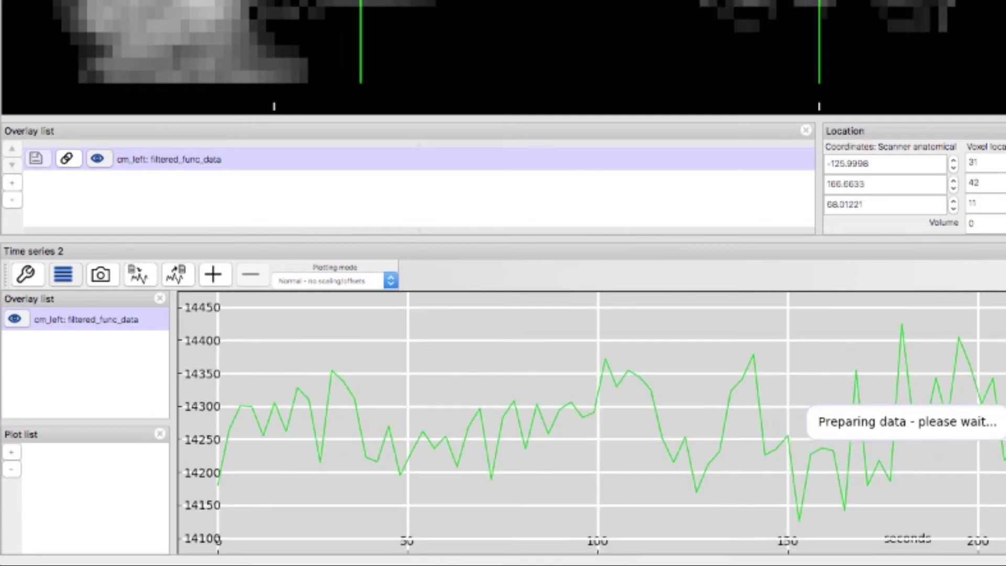
key("Tab")
key("Tab")
type("11")
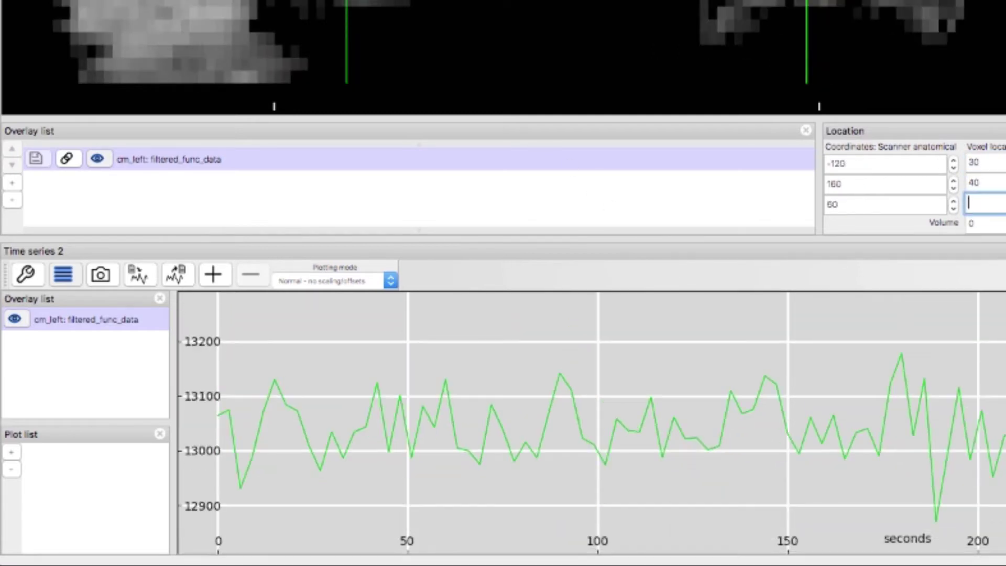
key("Return")
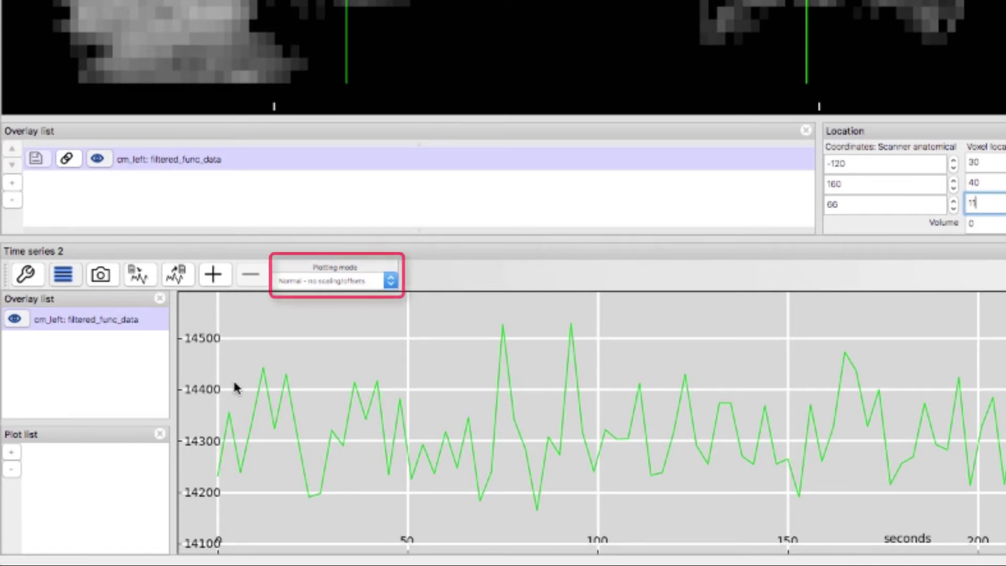
- Try the Demeaned, Normalised and Percent changed plotting modes for the time series, and finish with Normalised
left_click(335, 281)
left_click(335, 293)
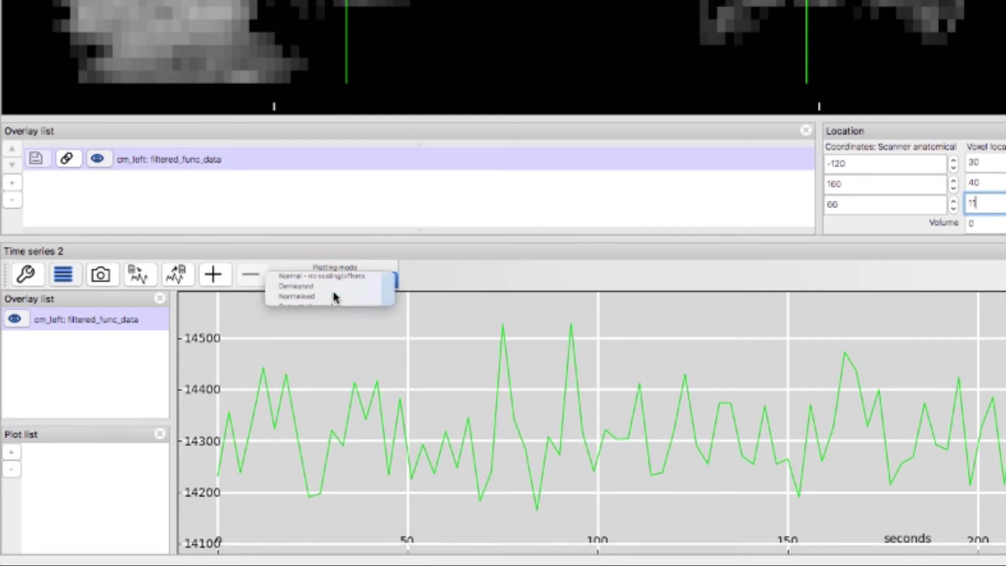
left_click(334, 282)
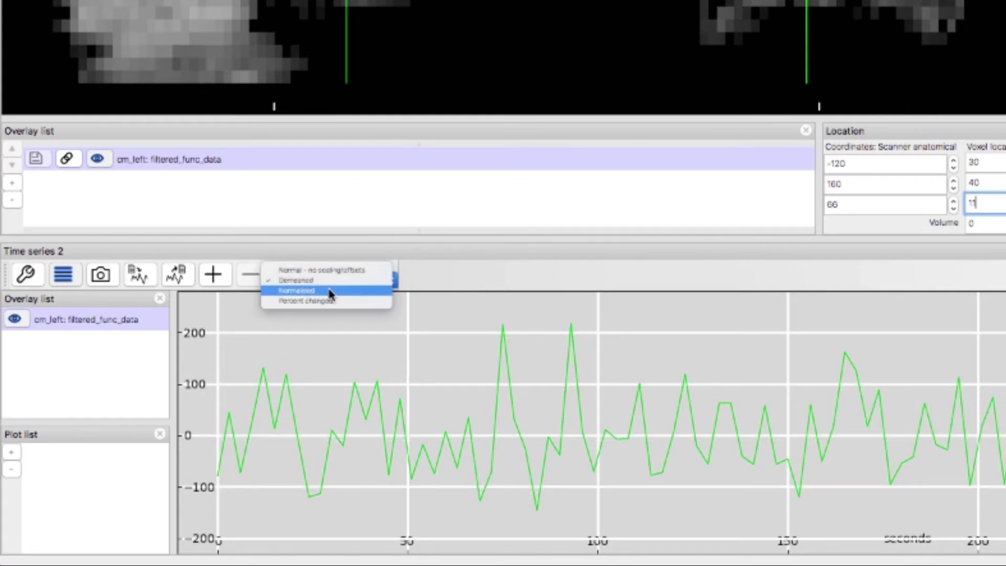
left_click(330, 291)
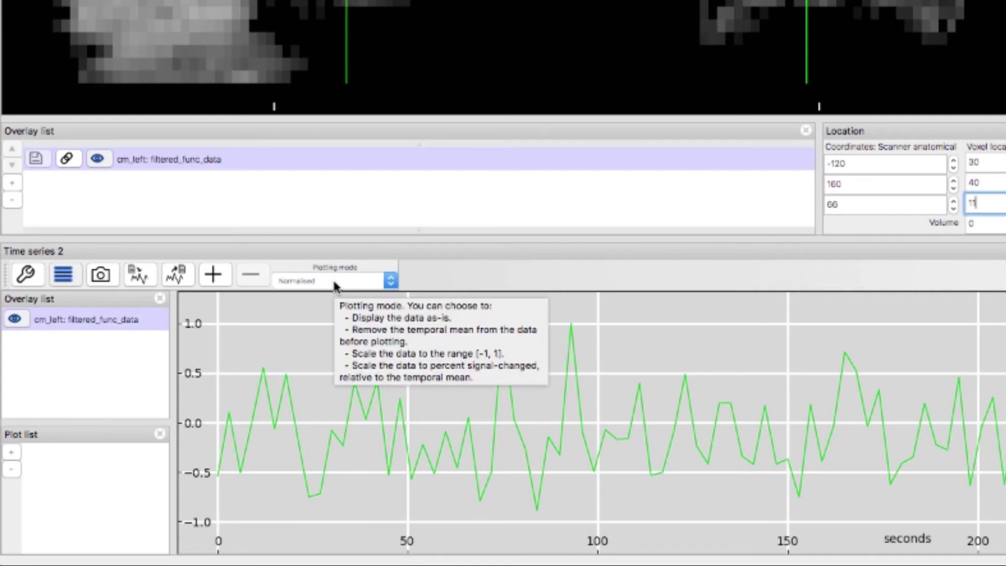
left_click(334, 283)
left_click(330, 291)
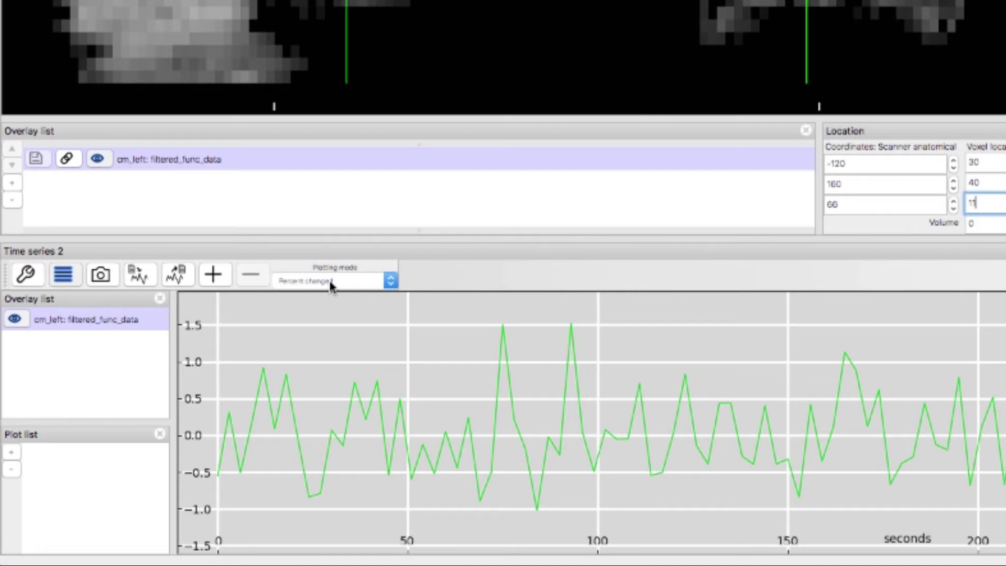
left_click(332, 281)
left_click(331, 270)
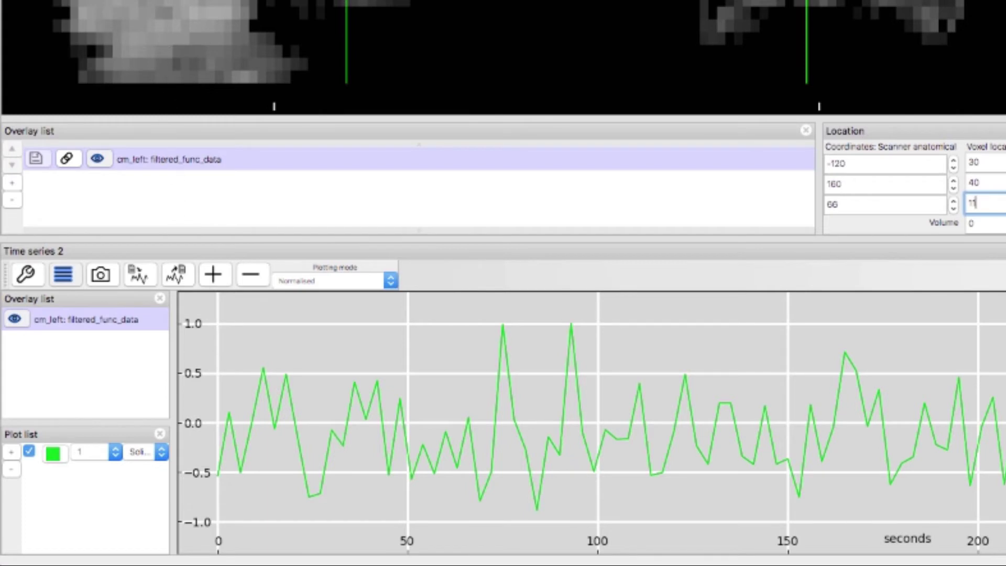
- Move the cursor to voxel 30, 20, 11 in the brain image to plot its time series
left_click(178, 5)
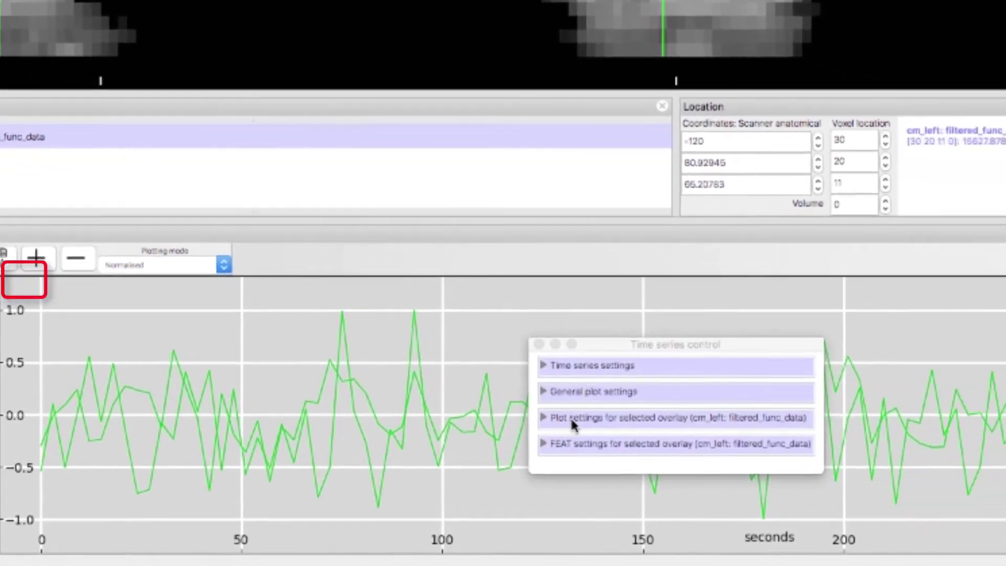
- Set the plot line of the selected filtered_func_data overlay to red with a line width of 2
left_click(719, 425)
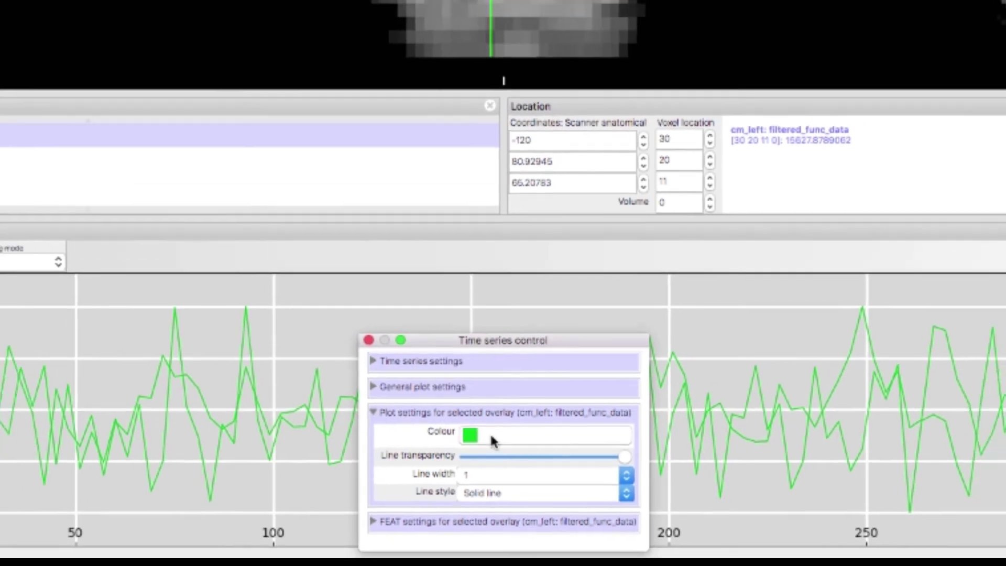
left_click(489, 432)
left_click(755, 108)
left_click_drag(683, 181, 642, 163)
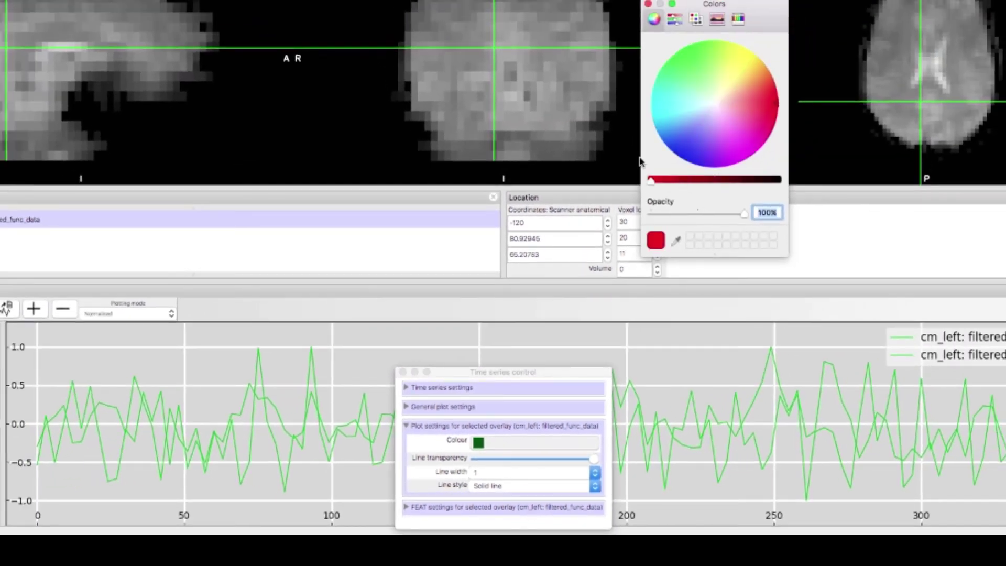
left_click(648, 4)
left_click(502, 473)
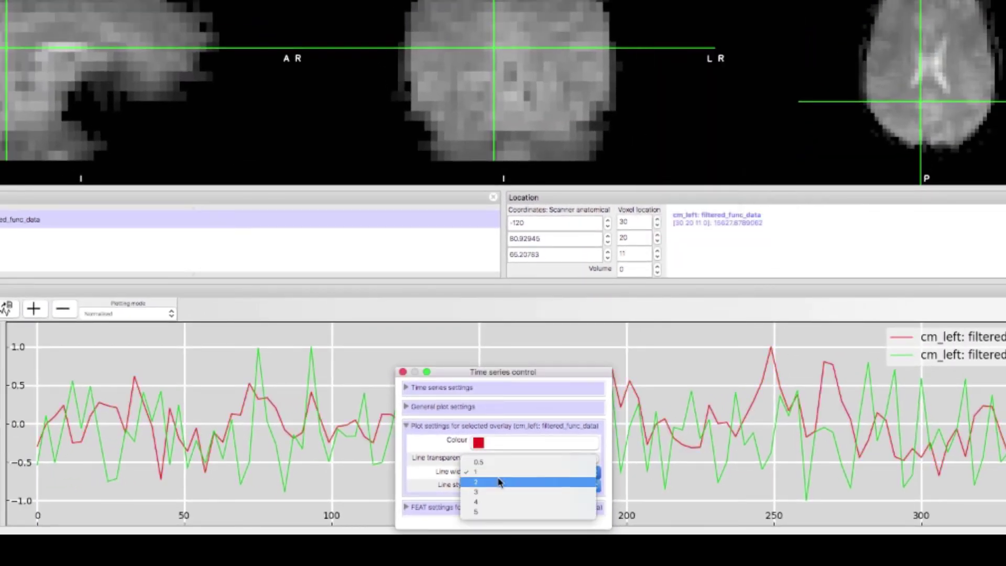
left_click(503, 481)
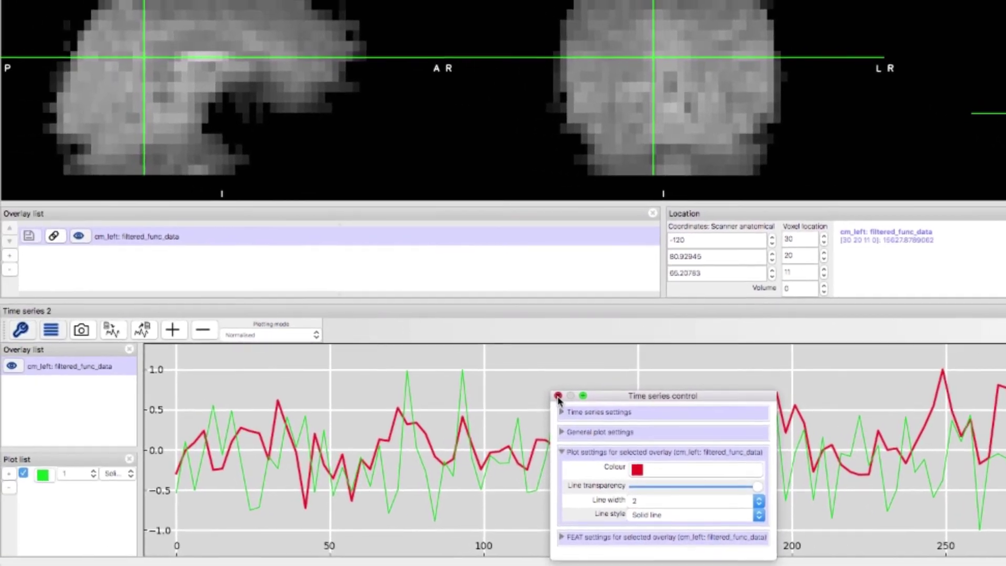
left_click(525, 391)
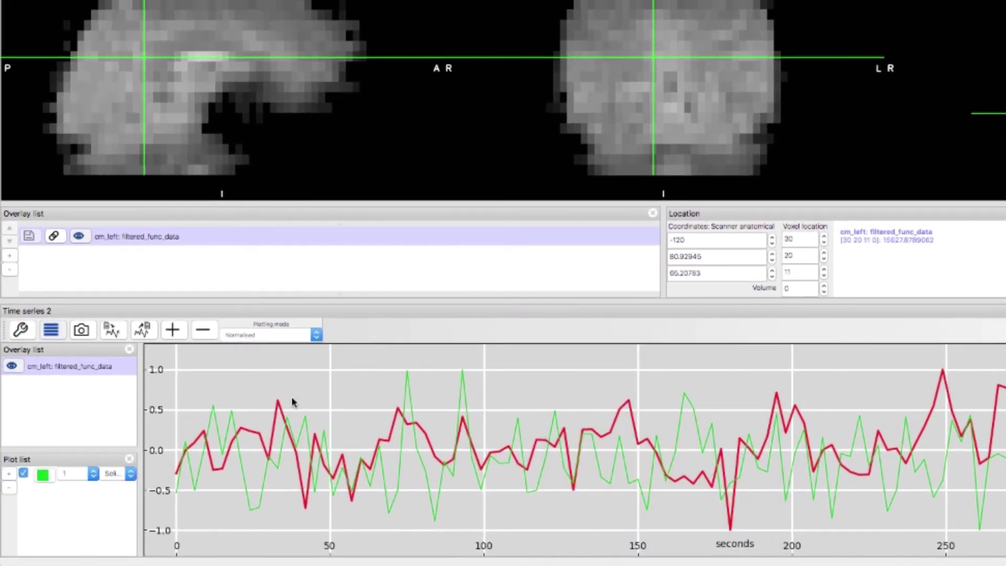
- Format the held time series in the plot list as a blue dashed line with a width of 2
left_click(43, 474)
left_click(853, 157)
left_click_drag(853, 157, 841, 167)
left_click_drag(852, 200, 816, 201)
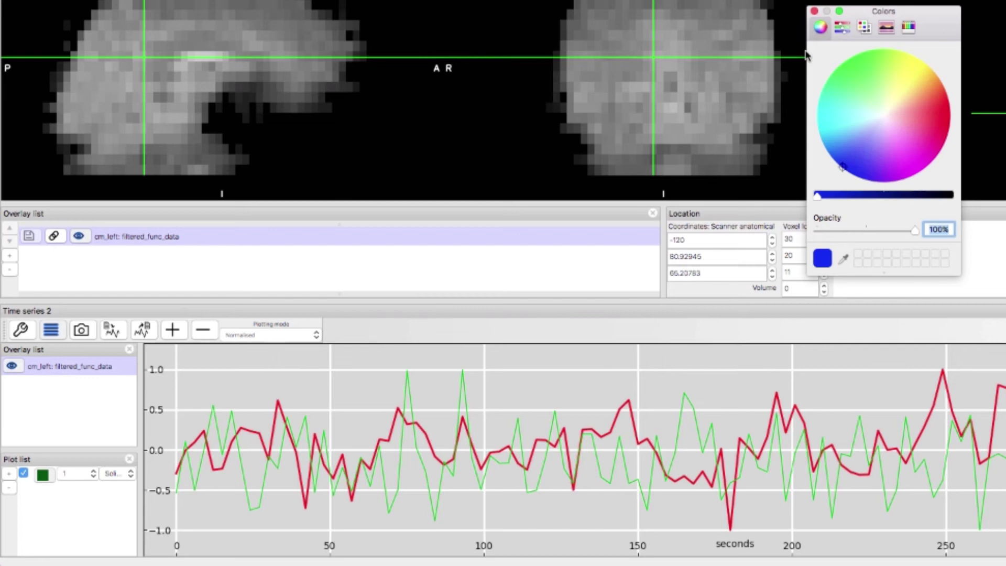
left_click(813, 11)
left_click(92, 475)
left_click(90, 483)
left_click(112, 473)
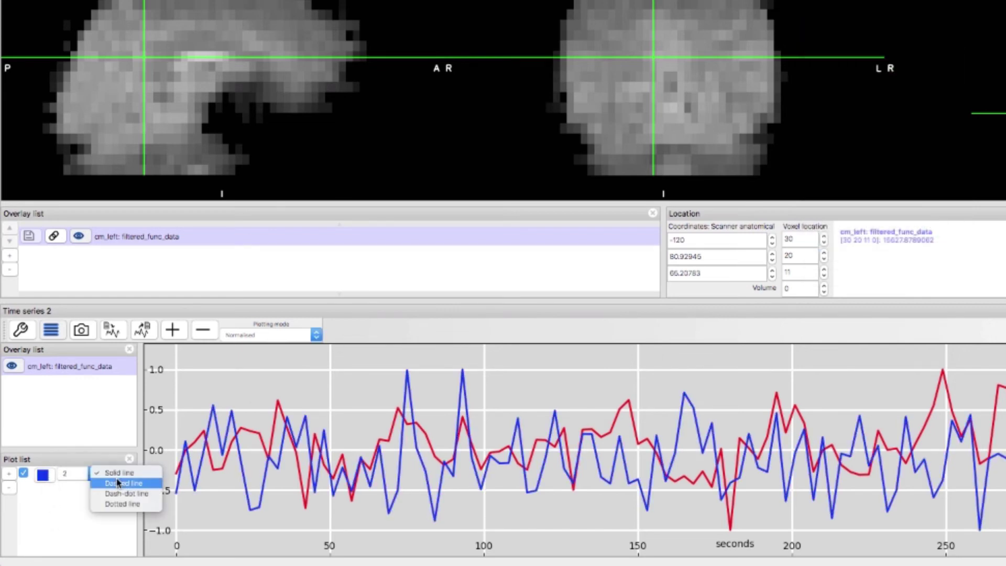
left_click(118, 486)
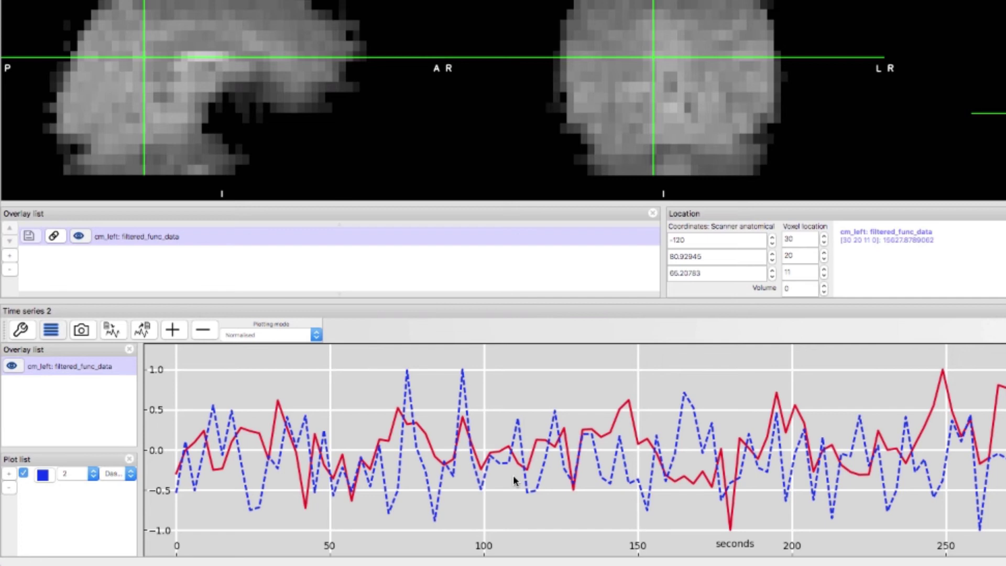
- Replace the held blue series with those of voxels 30, 20, 11 and 30, 31, 15, and move the cursor to voxel 30, 38, 12
left_click(205, 330)
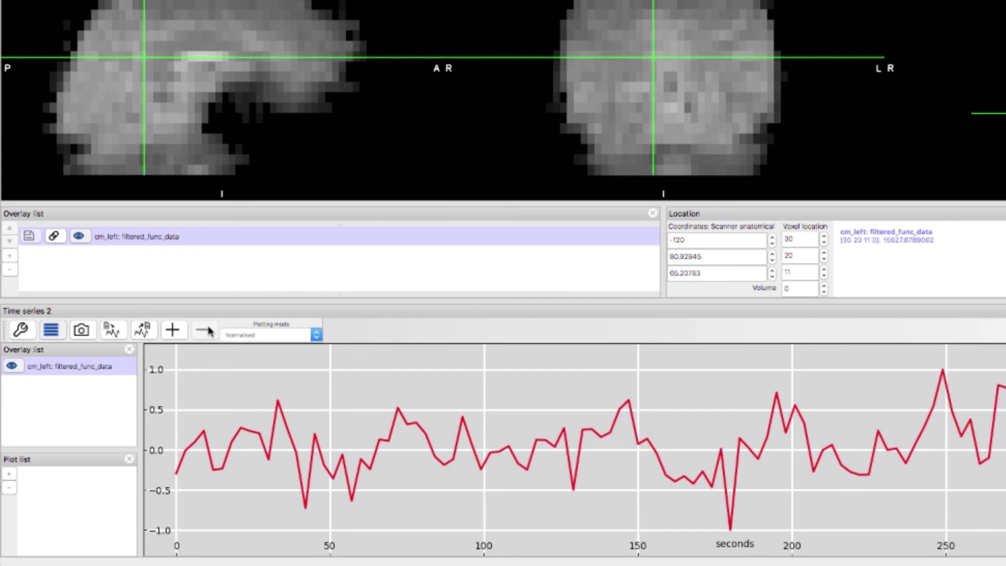
left_click(172, 330)
left_click(218, 14)
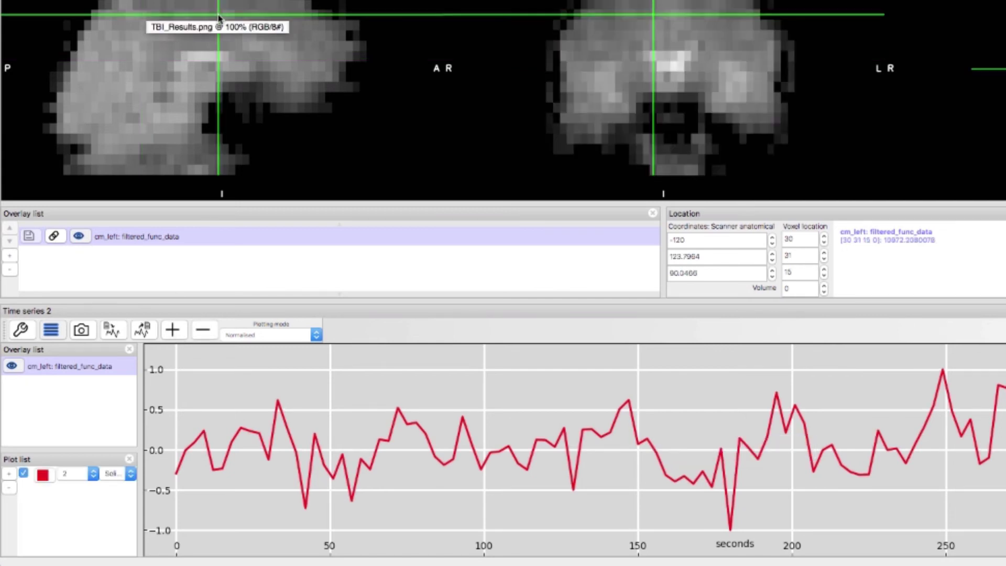
left_click(172, 330)
left_click(269, 50)
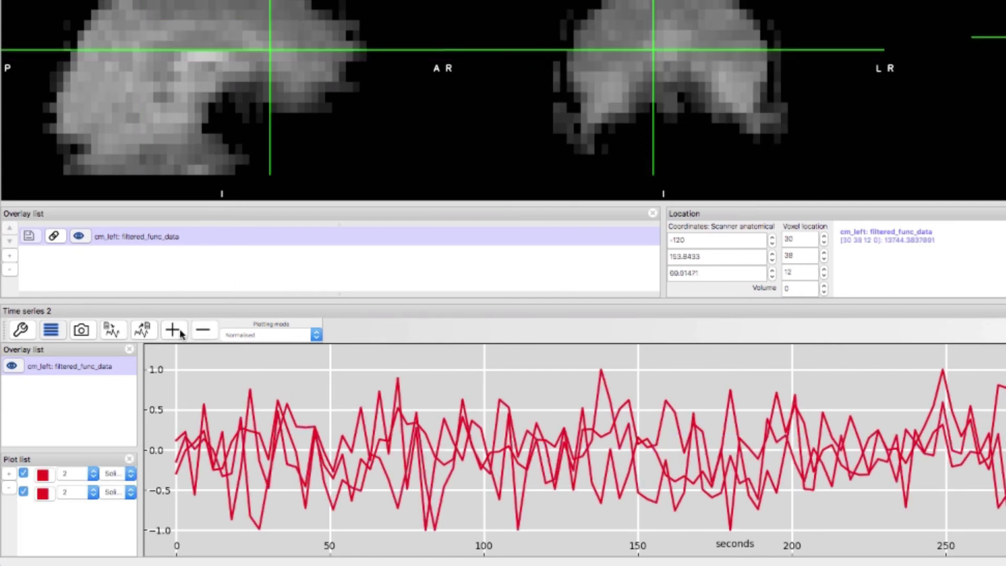
- Clear the held series and export the current voxel's time series without the X axis data as ACC.timeseries.txt
left_click(202, 331)
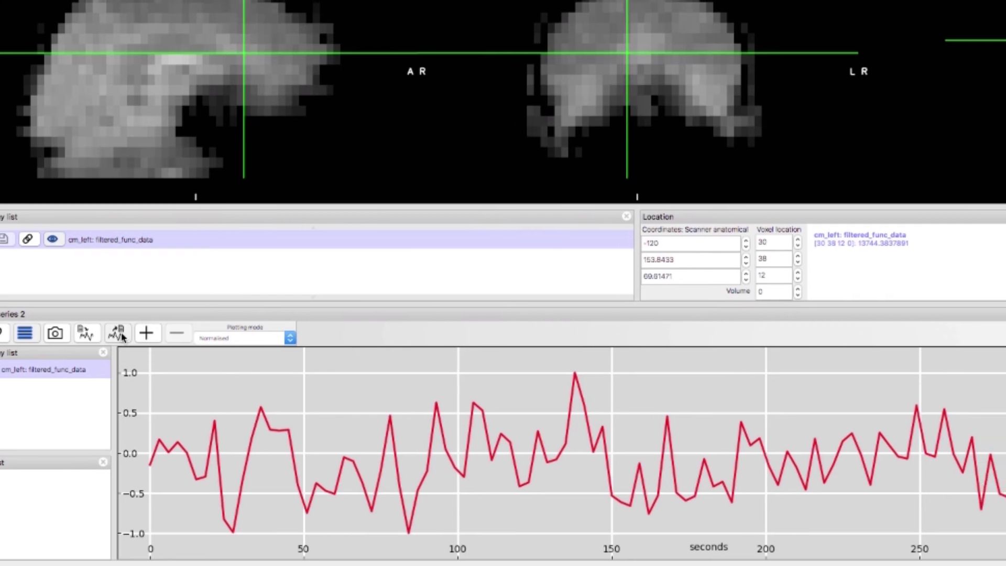
left_click(144, 330)
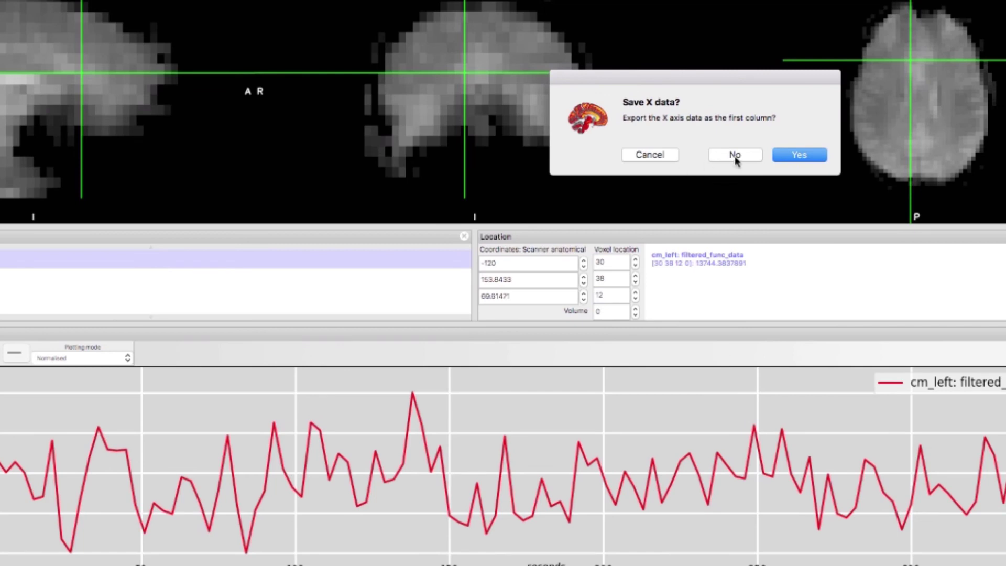
left_click(735, 155)
type("ACC.")
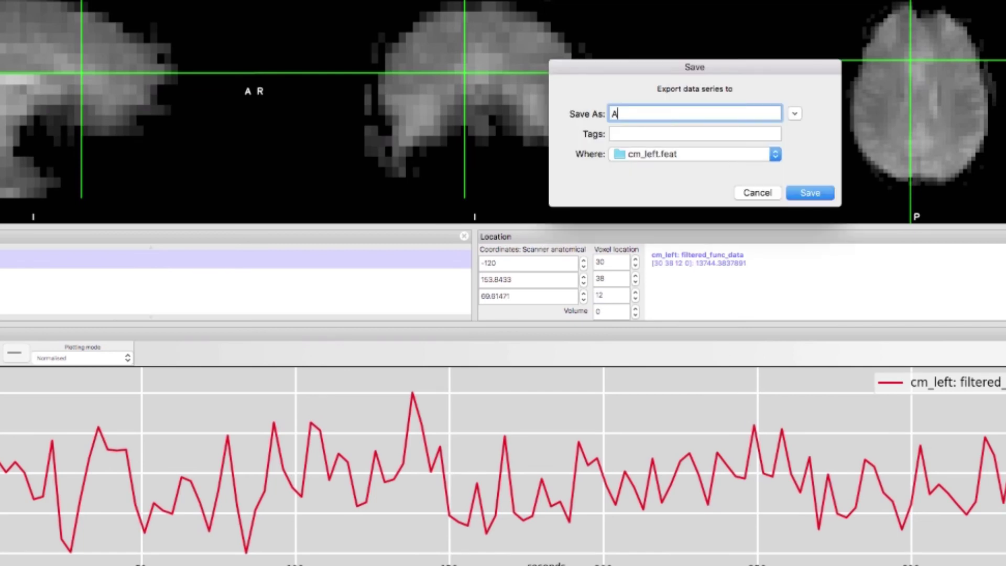
type("timeseries.txt")
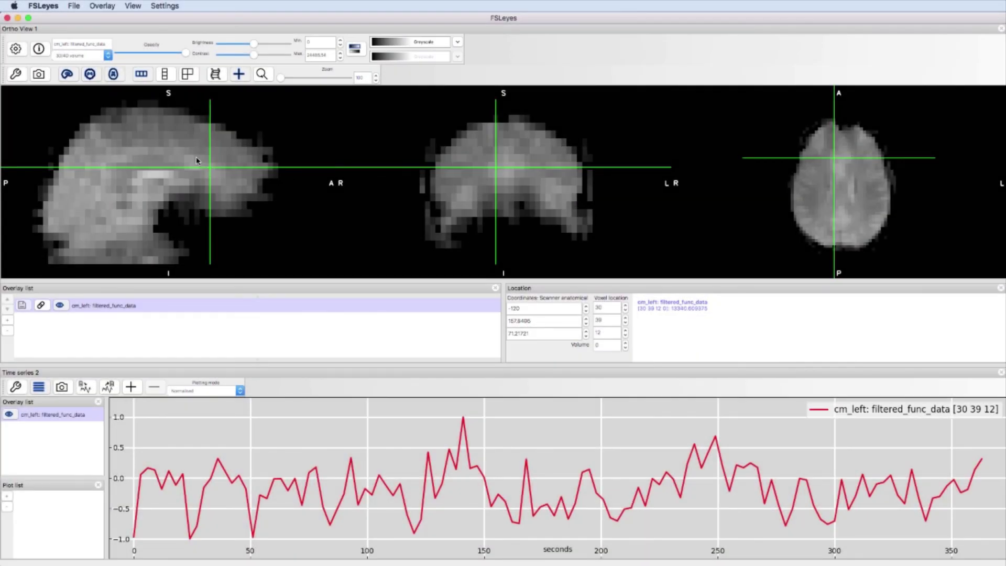
- Run a Pearson seed correlation from voxel 30, 39, 12 and hold that voxel's time series in the plot
left_click(103, 6)
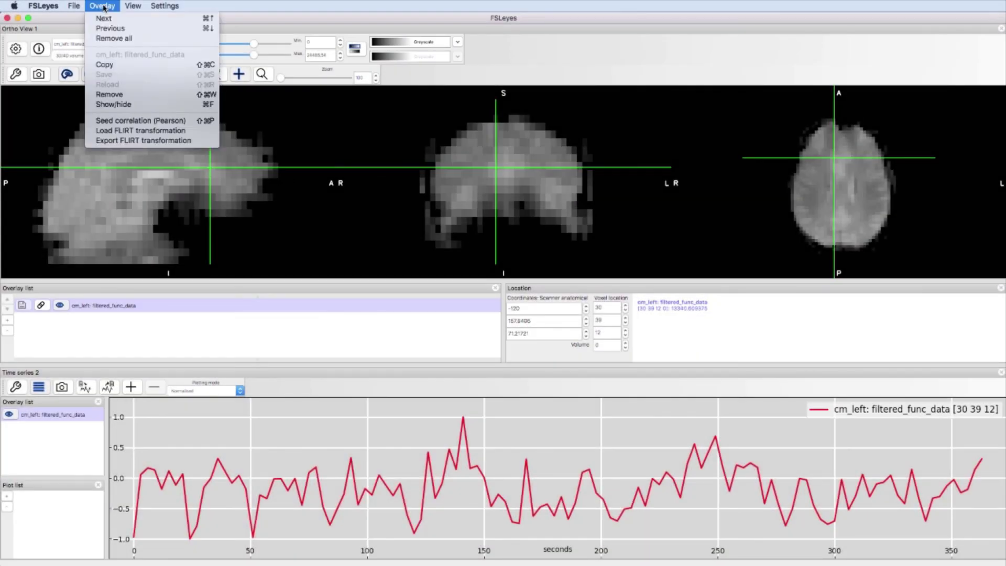
left_click(147, 121)
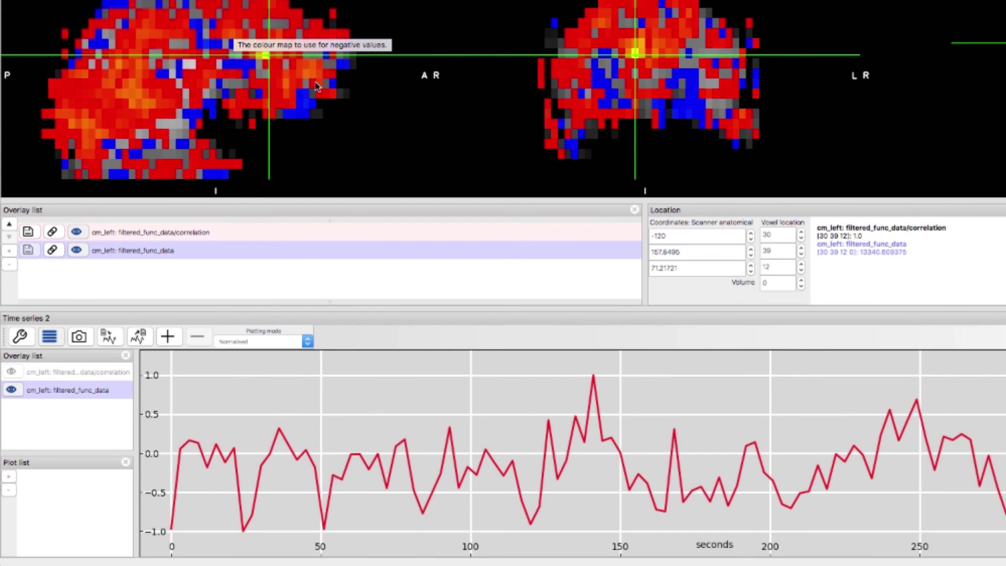
left_click(172, 339)
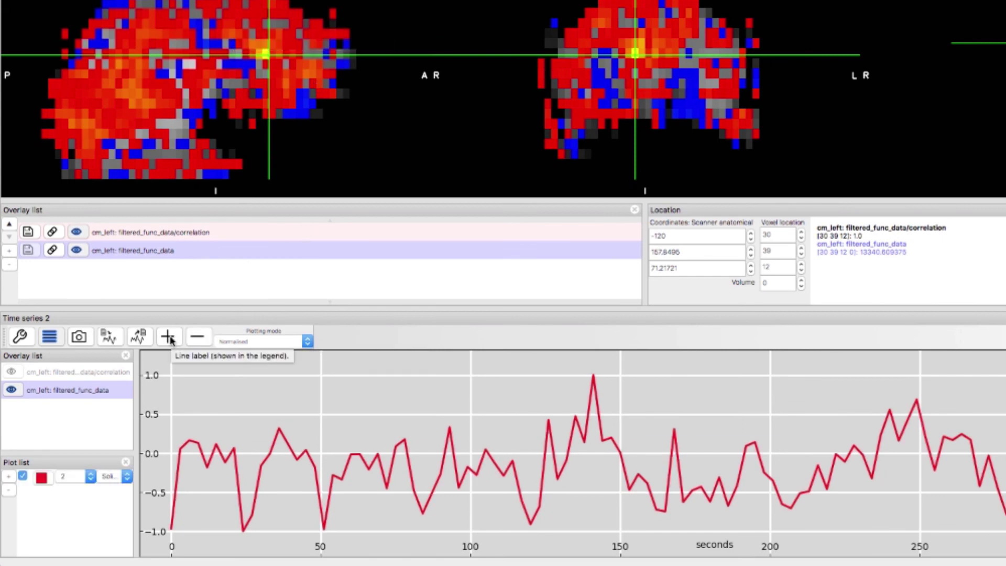
- Colour the held seed series blue and compare it with the time series of voxels 30, 17, 11 and 30, 26, 18
left_click(117, 64)
left_click(41, 476)
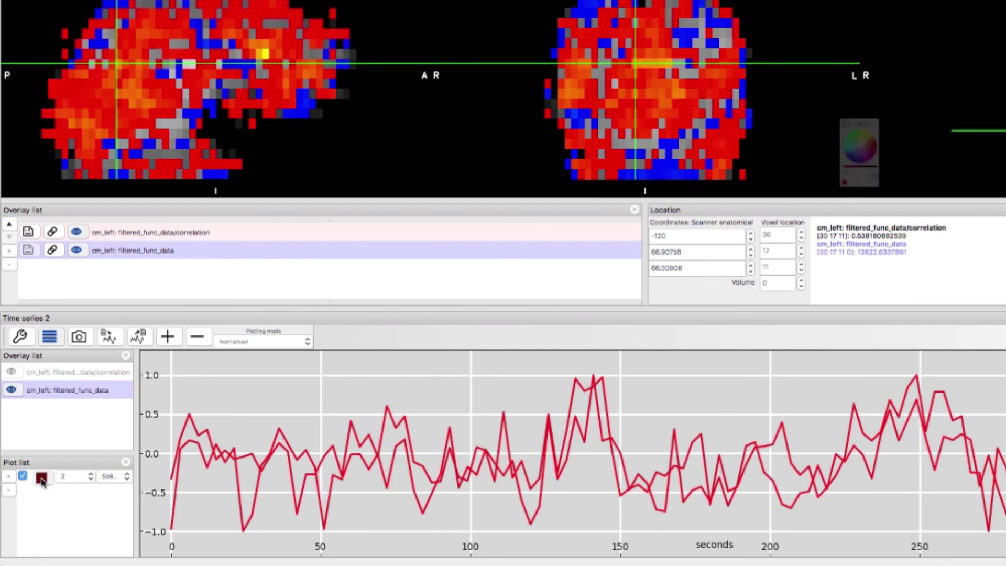
left_click(792, 26)
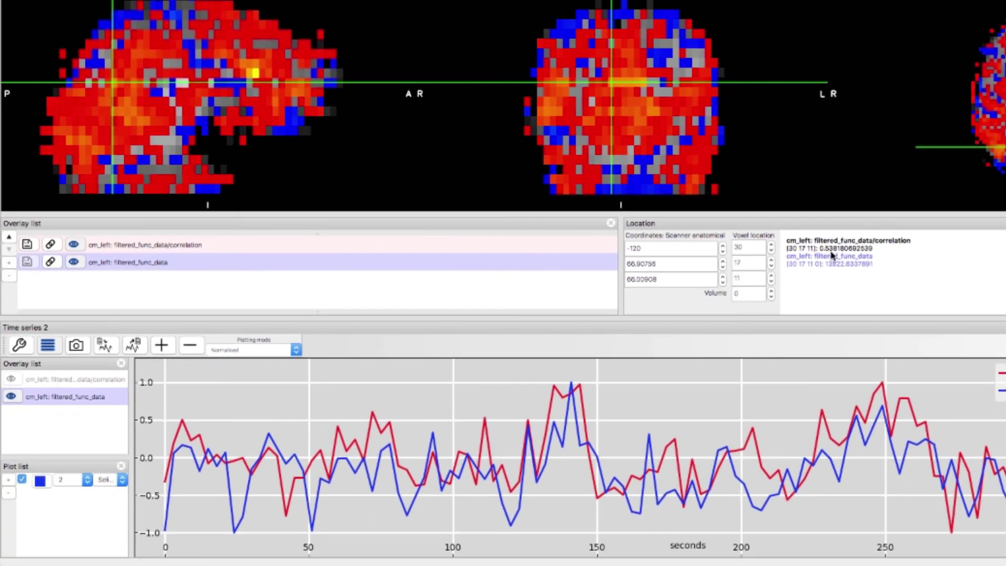
left_click(173, 16)
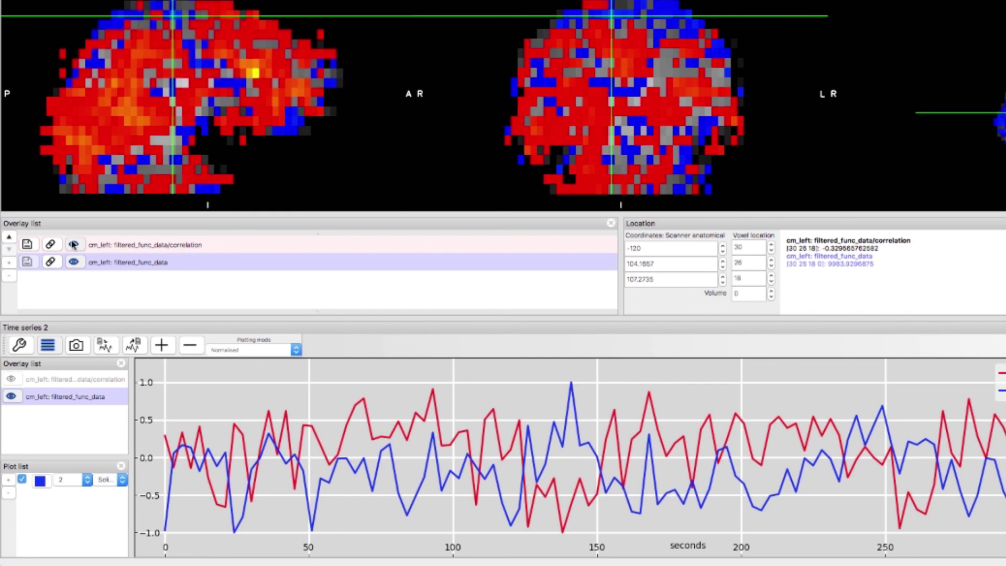
- Start saving the filtered_func_data/correlation overlay to a file
left_click(28, 243)
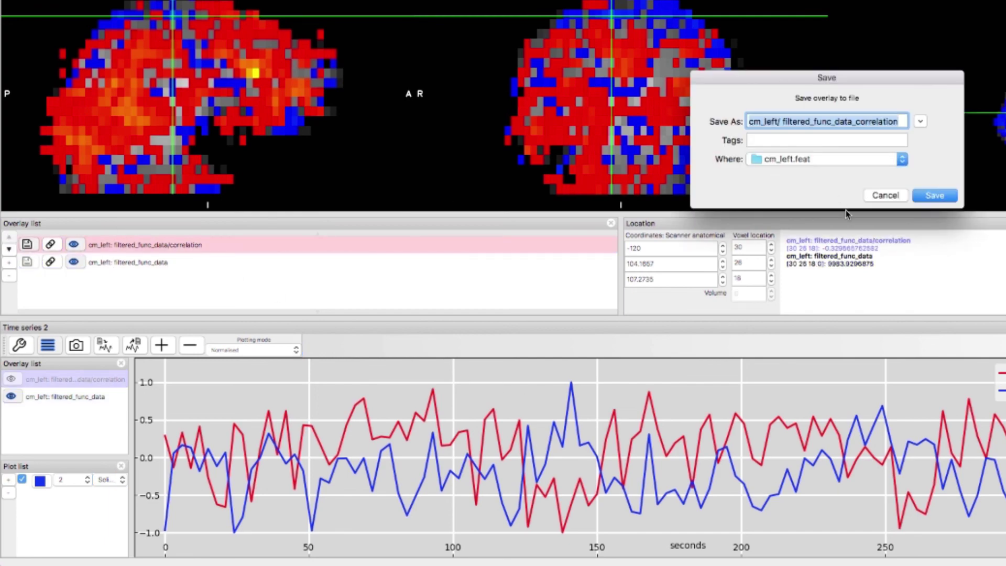